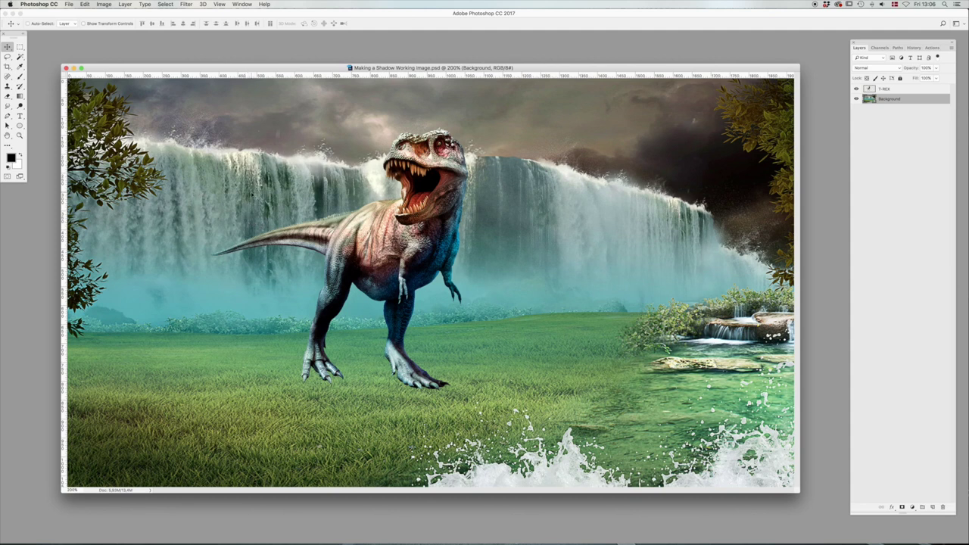
- Duplicate the T-REX layer, place the copy beneath the original, and rename it T-REX Shadow
{"action": "left_click", "coordinate": [395, 241], "text": "super"}
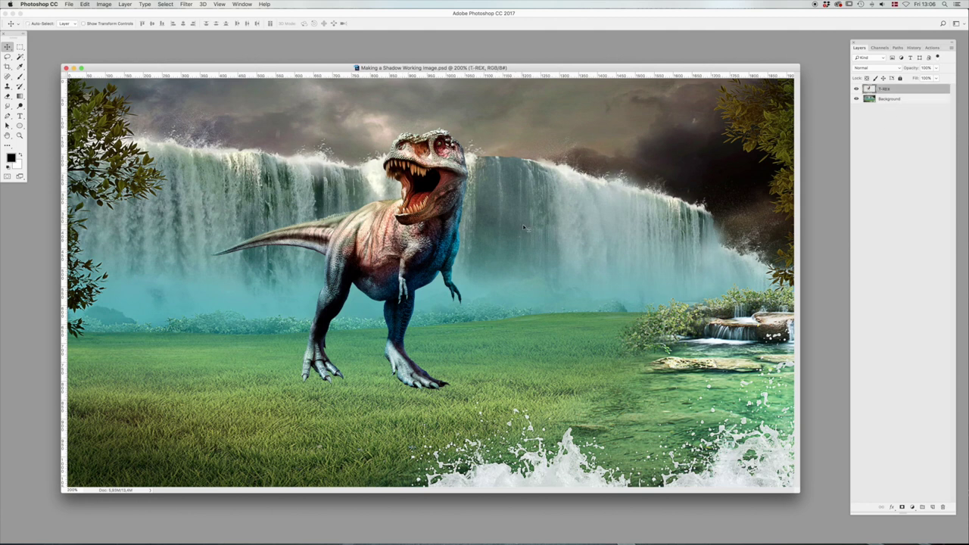
{"action": "key", "text": "super+j"}
{"action": "left_click_drag", "start_coordinate": [912, 90], "coordinate": [908, 102]}
{"action": "double_click", "coordinate": [893, 99]}
{"action": "type", "text": "T-REX SH"}
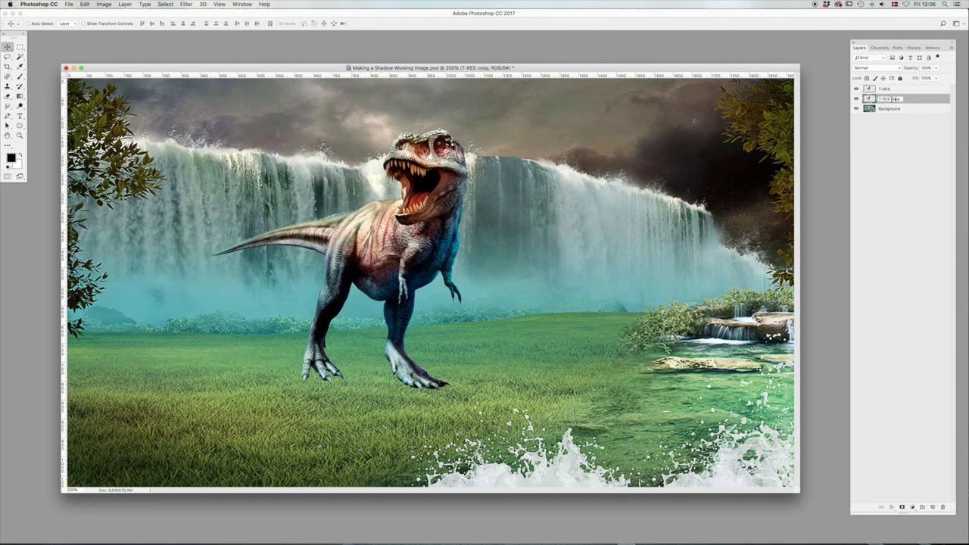
{"action": "type", "text": "adow"}
{"action": "key", "text": "Return"}
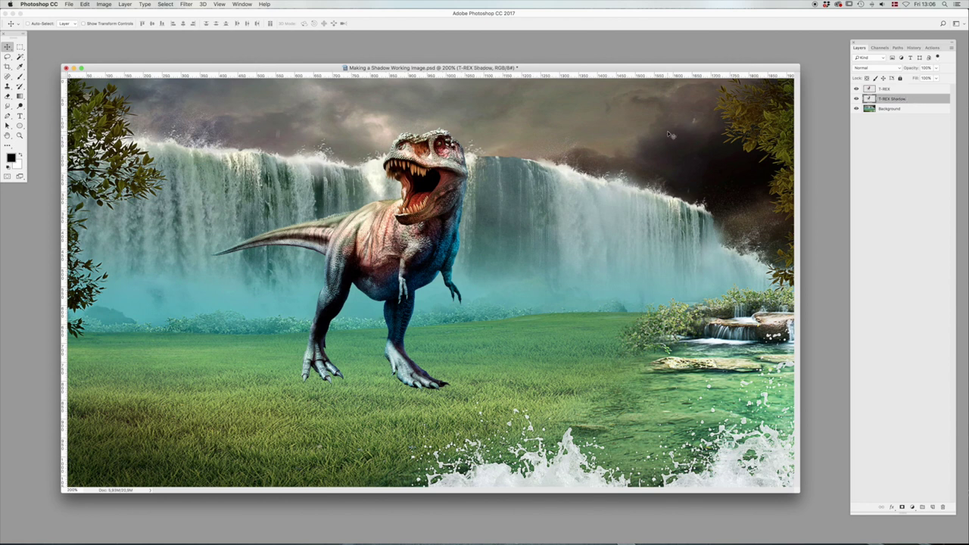
- Turn the T-REX Shadow layer solid black by setting Lightness to -100 in Hue/Saturation
{"action": "key", "text": "super+u"}
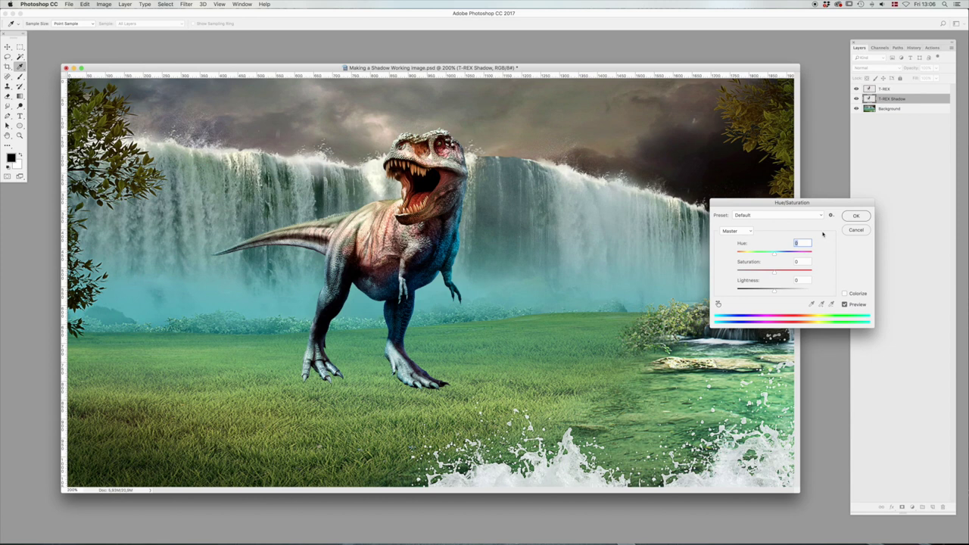
{"action": "left_click_drag", "start_coordinate": [772, 290], "coordinate": [736, 289]}
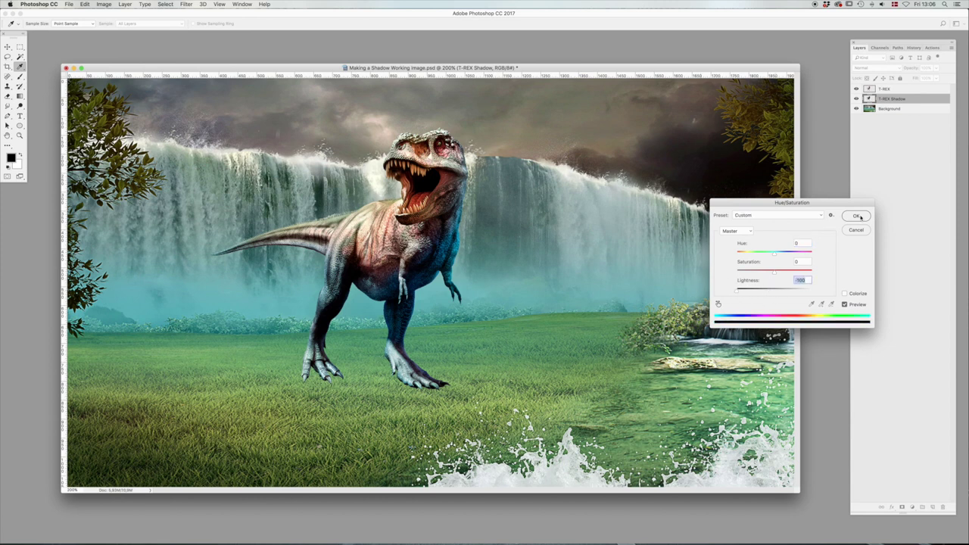
{"action": "left_click", "coordinate": [856, 216]}
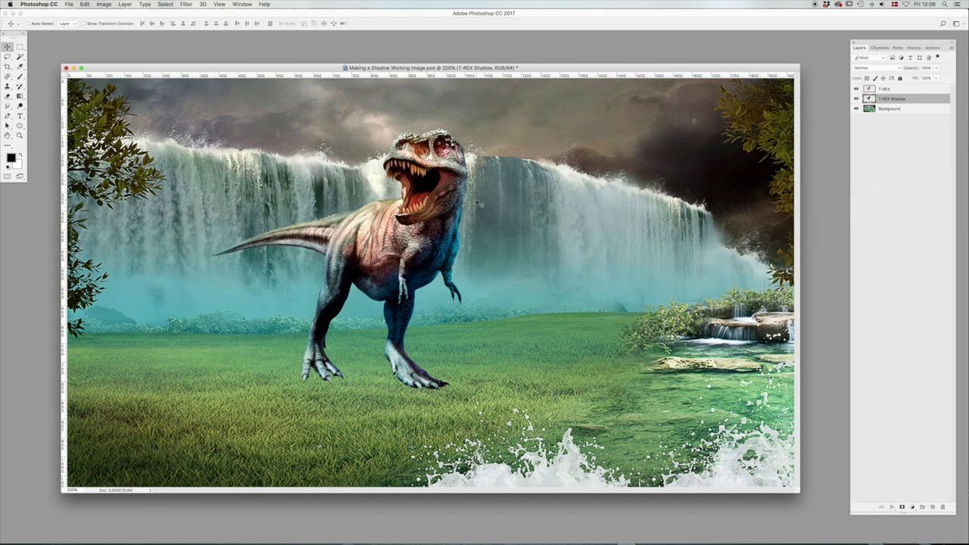
- Skew and flatten the black silhouette to about 15% height so it lies on the grass, extending toward the stream
{"action": "key", "text": "super+t"}
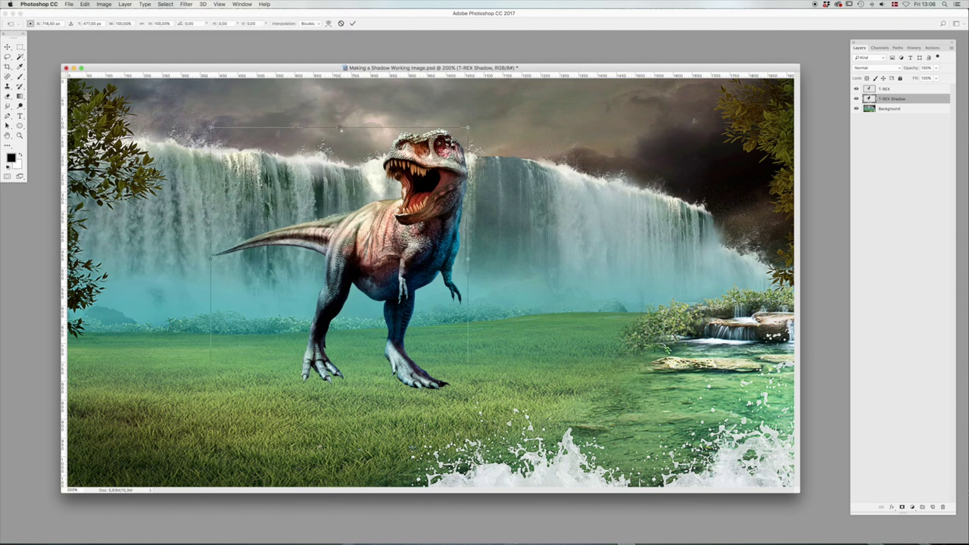
{"action": "left_click", "coordinate": [340, 129]}
{"action": "left_click_drag", "start_coordinate": [340, 129], "coordinate": [543, 349]}
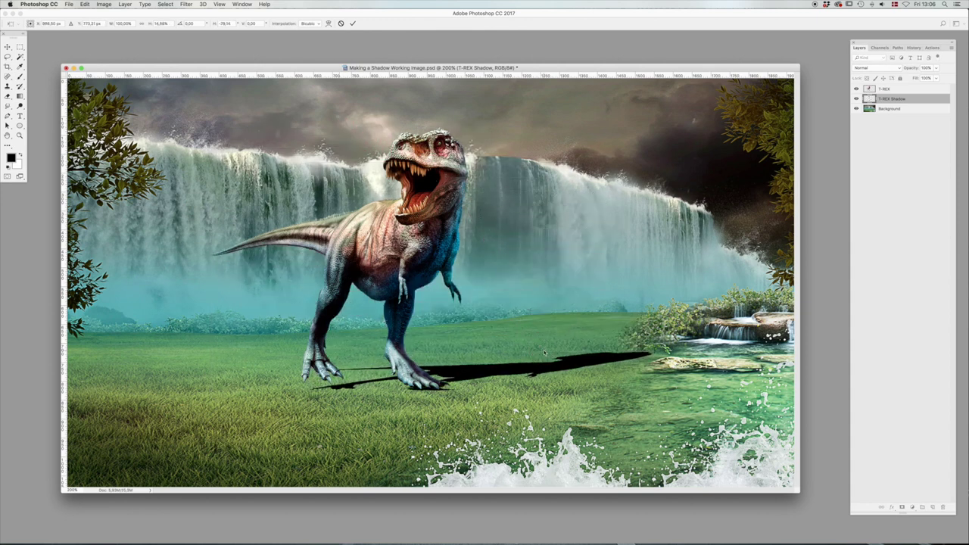
{"action": "key", "text": "Return"}
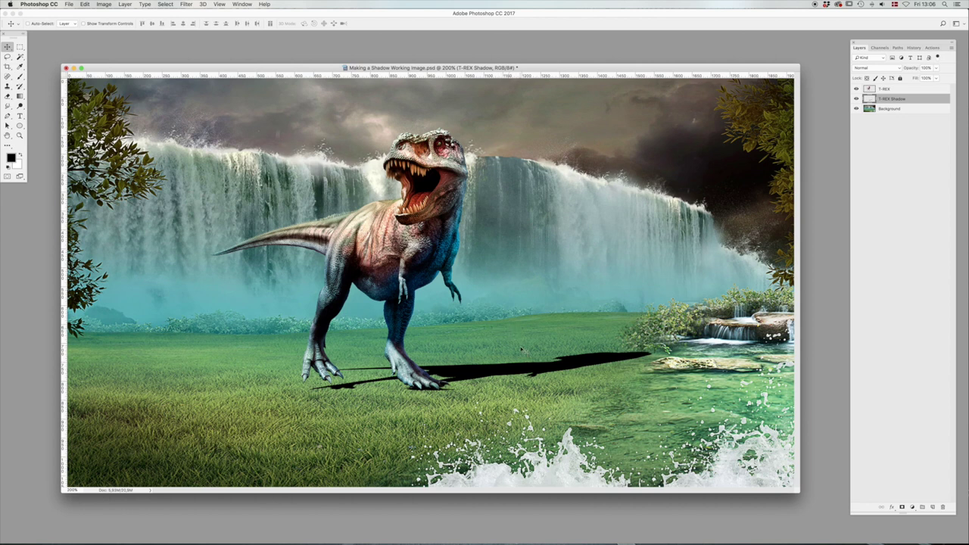
- Move the flattened shadow slightly up so it lines up with the dinosaur's feet
{"action": "left_click_drag", "start_coordinate": [524, 365], "coordinate": [522, 360]}
{"action": "key", "text": "ctrl+t"}
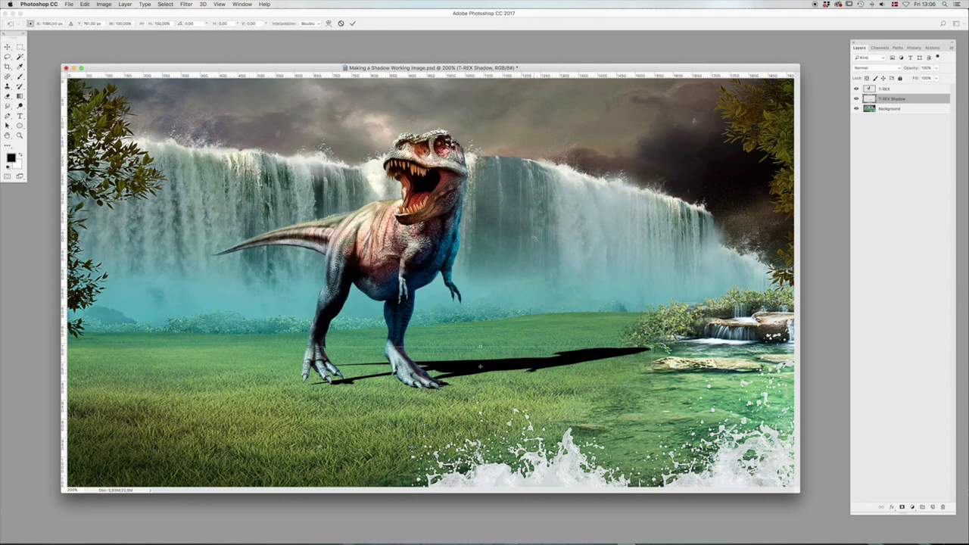
{"action": "left_click_drag", "start_coordinate": [542, 242], "coordinate": [541, 244]}
{"action": "key", "text": "Return"}
- Warp the near edge of the shadow so its legs meet the claws of both dinosaur feet
{"action": "left_click", "coordinate": [345, 368], "text": "super"}
{"action": "scroll", "coordinate": [344, 369], "scroll_direction": "up", "scroll_amount": 5}
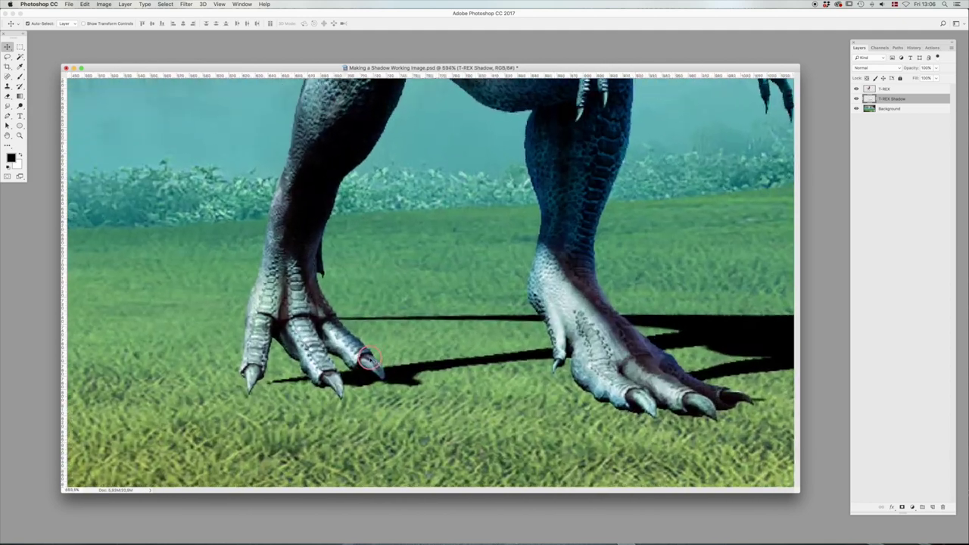
{"action": "key", "text": "ctrl+t"}
{"action": "right_click", "coordinate": [360, 358]}
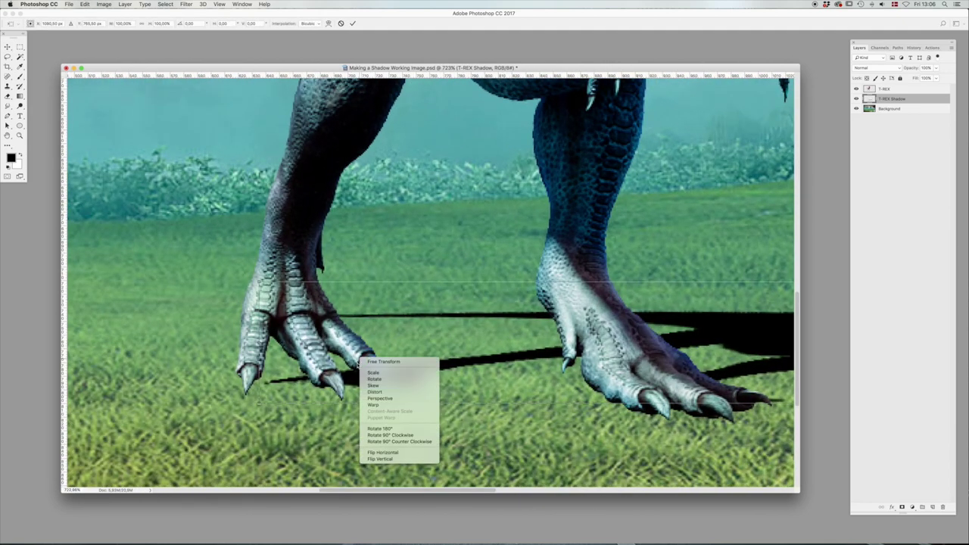
{"action": "left_click", "coordinate": [373, 404]}
{"action": "left_click_drag", "start_coordinate": [261, 405], "coordinate": [229, 416]}
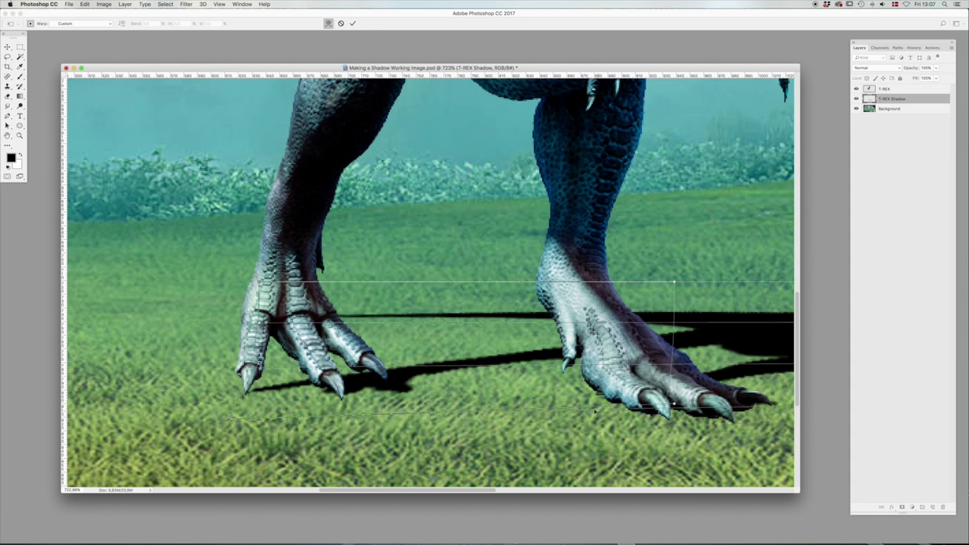
{"action": "left_click_drag", "start_coordinate": [675, 405], "coordinate": [572, 342]}
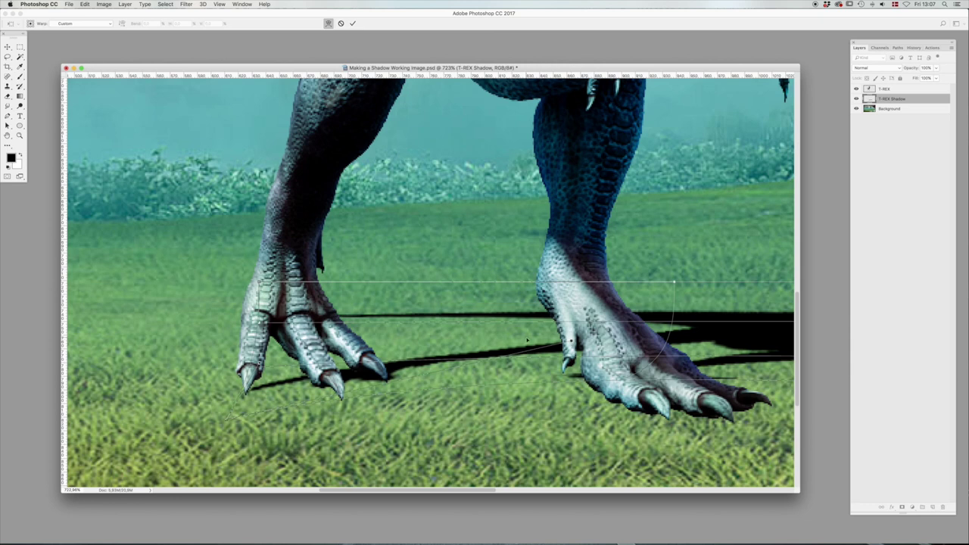
{"action": "key", "text": "Return"}
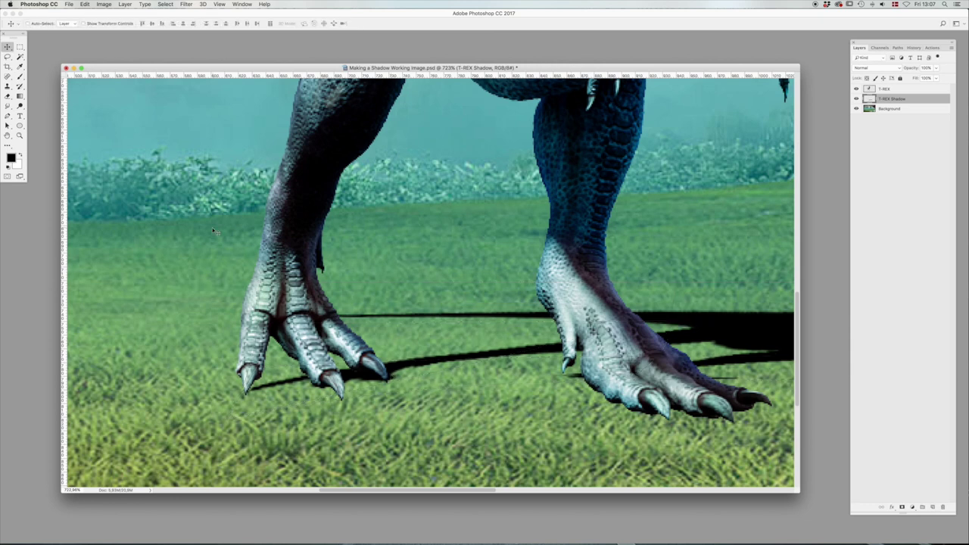
- Soften the dinosaur's shadow with a Gaussian Blur of 2.0 pixels radius
{"action": "key", "text": "z"}
{"action": "key", "text": "ctrl+0"}
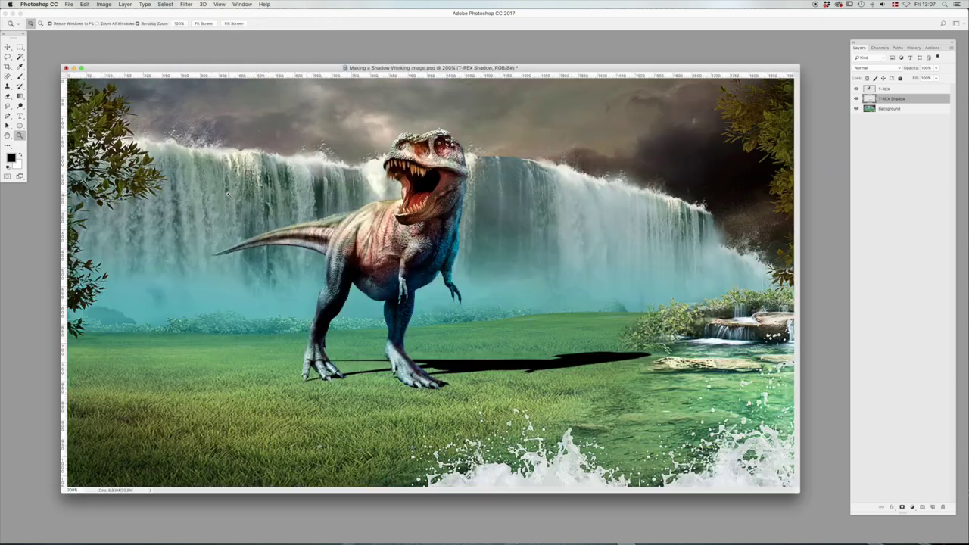
{"action": "left_click", "coordinate": [185, 5]}
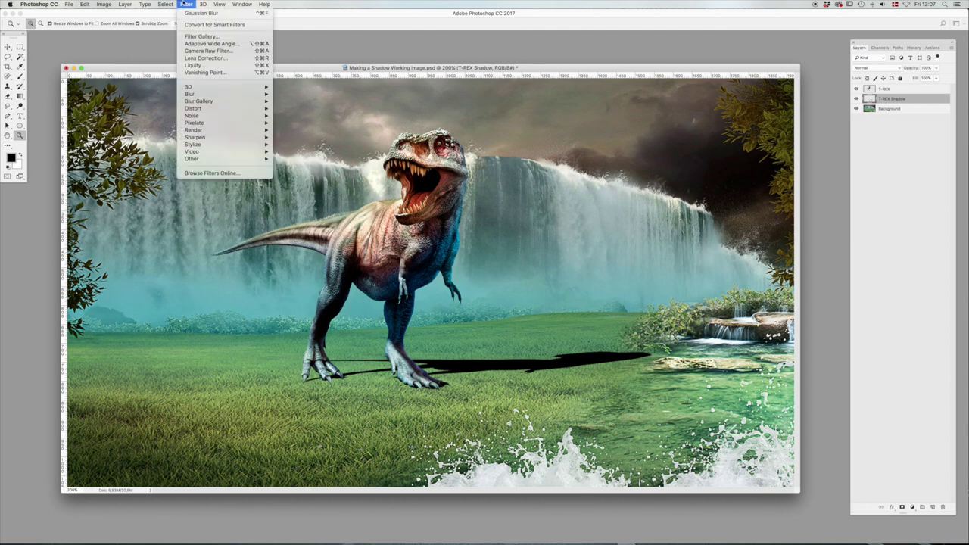
{"action": "mouse_move", "coordinate": [193, 94]}
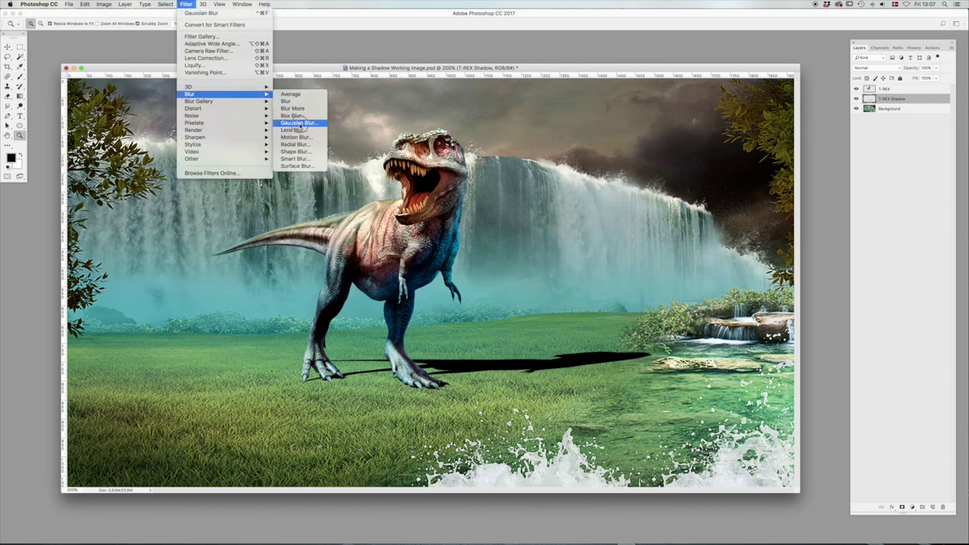
{"action": "left_click", "coordinate": [299, 123]}
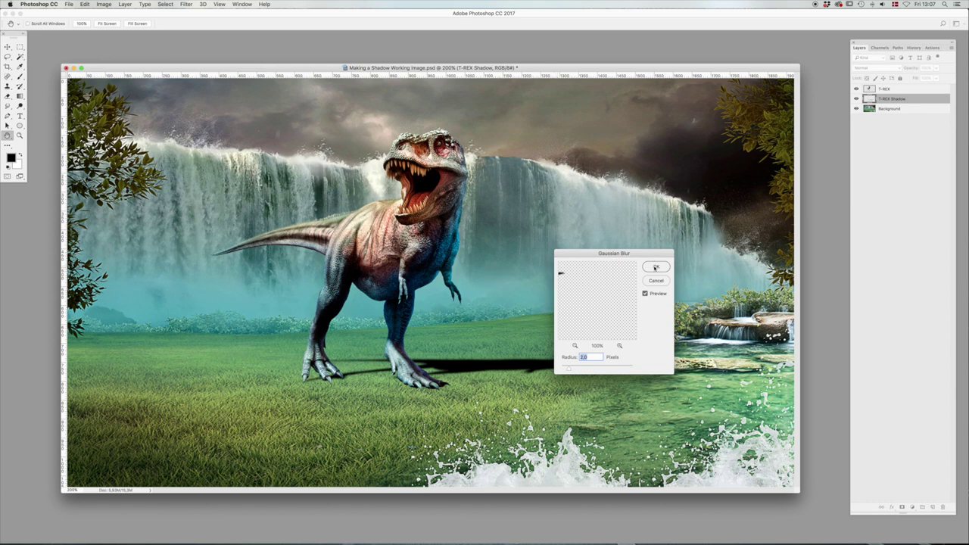
{"action": "left_click", "coordinate": [655, 267]}
- Set the T-REX Shadow layer's opacity to 60%, after trying 50%
{"action": "key", "text": "v"}
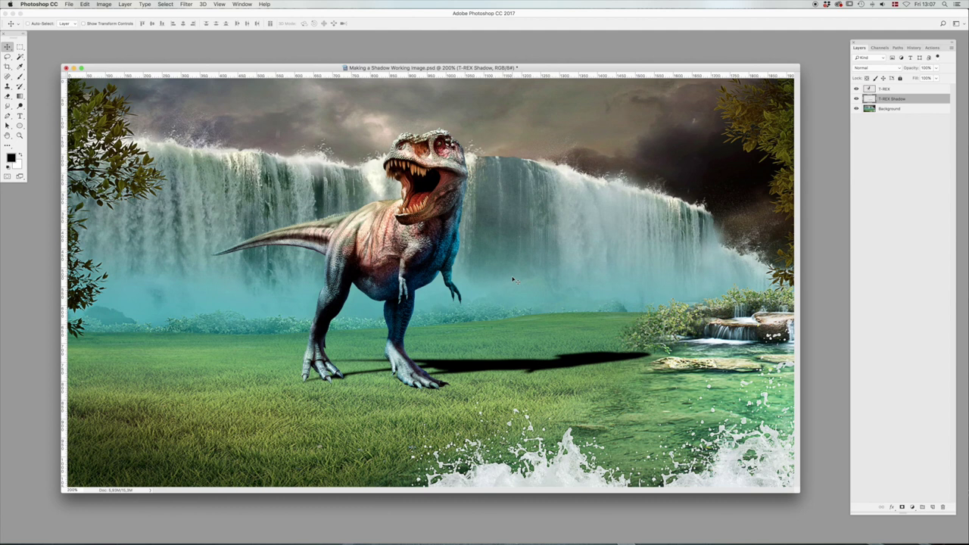
{"action": "key", "text": "5"}
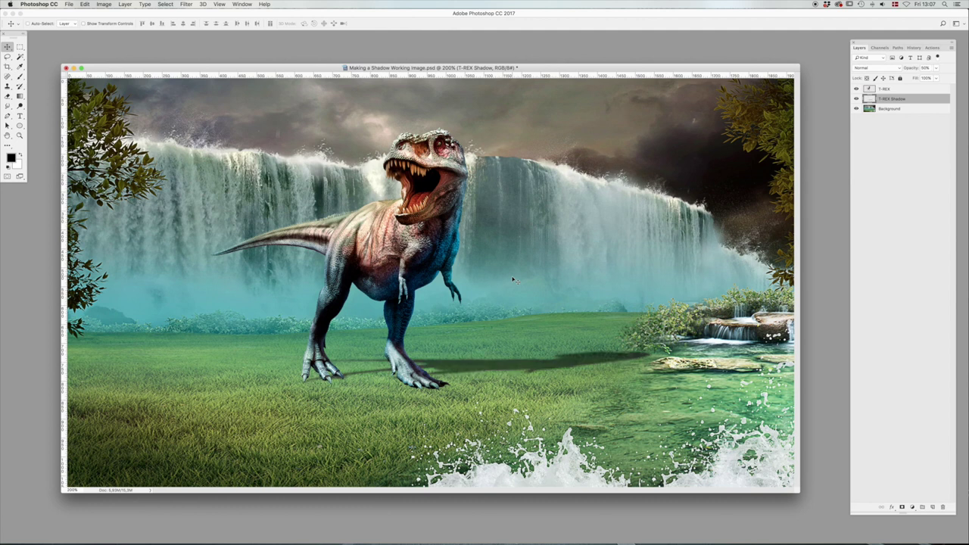
{"action": "key", "text": "6"}
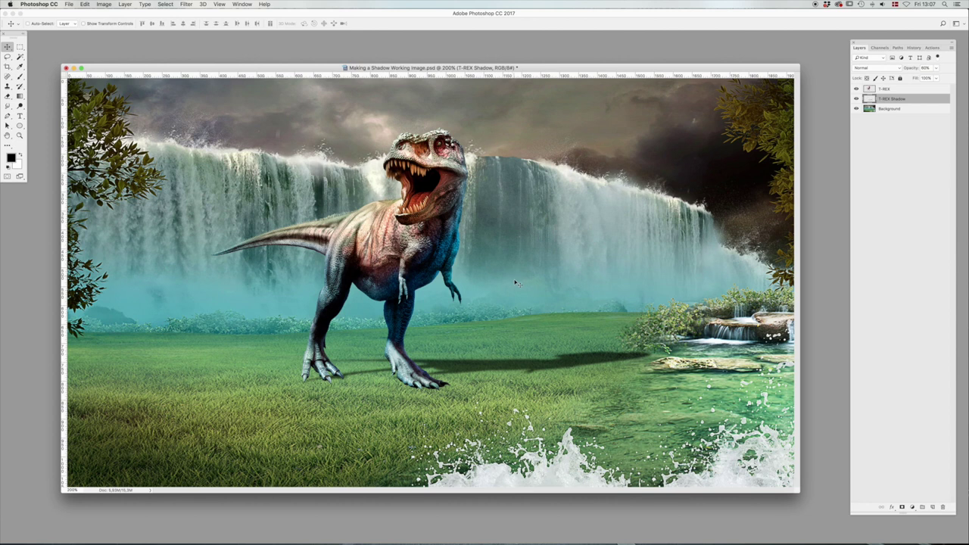
- Add a layer mask to T-REX Shadow and fade the shadow's far end with a soft 300 px black brush at 10% opacity
{"action": "left_click", "coordinate": [902, 507]}
{"action": "key", "text": "b"}
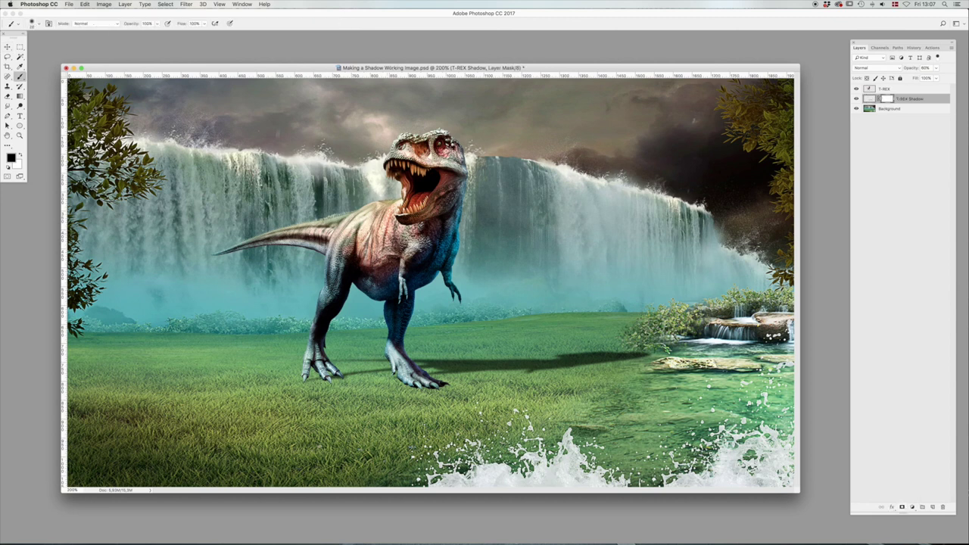
{"action": "right_click", "coordinate": [428, 237]}
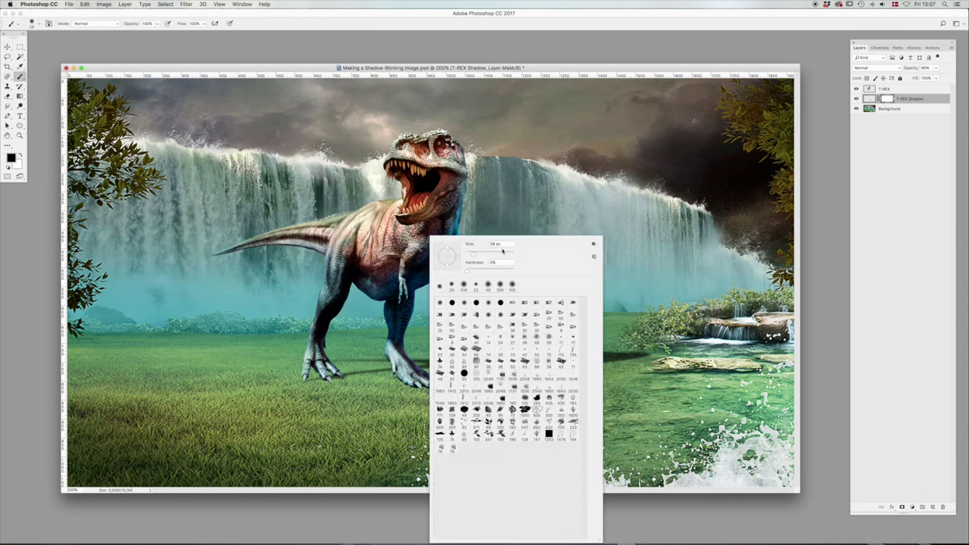
{"action": "left_click_drag", "start_coordinate": [496, 245], "coordinate": [477, 243]}
{"action": "type", "text": "300"}
{"action": "key", "text": "Return"}
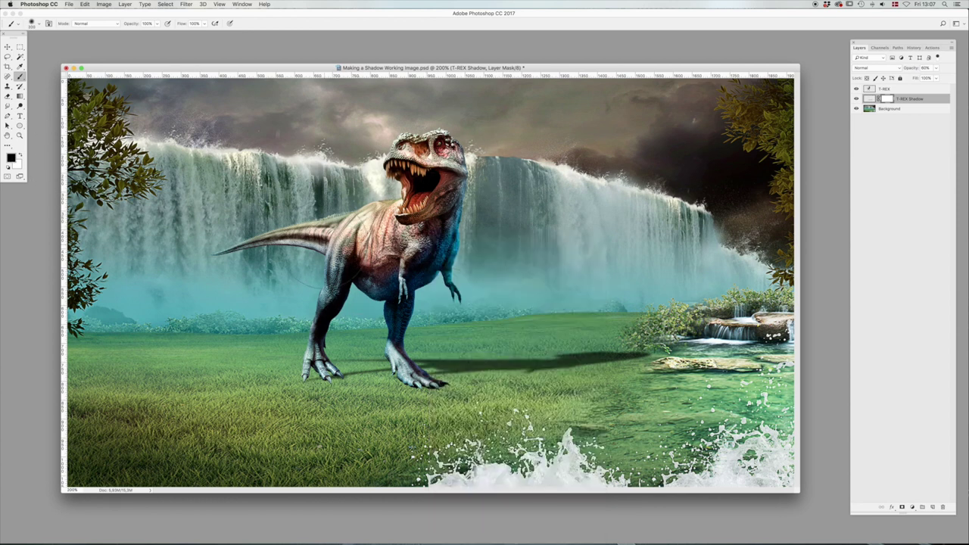
{"action": "key", "text": "1"}
{"action": "left_click_drag", "start_coordinate": [625, 351], "coordinate": [660, 343]}
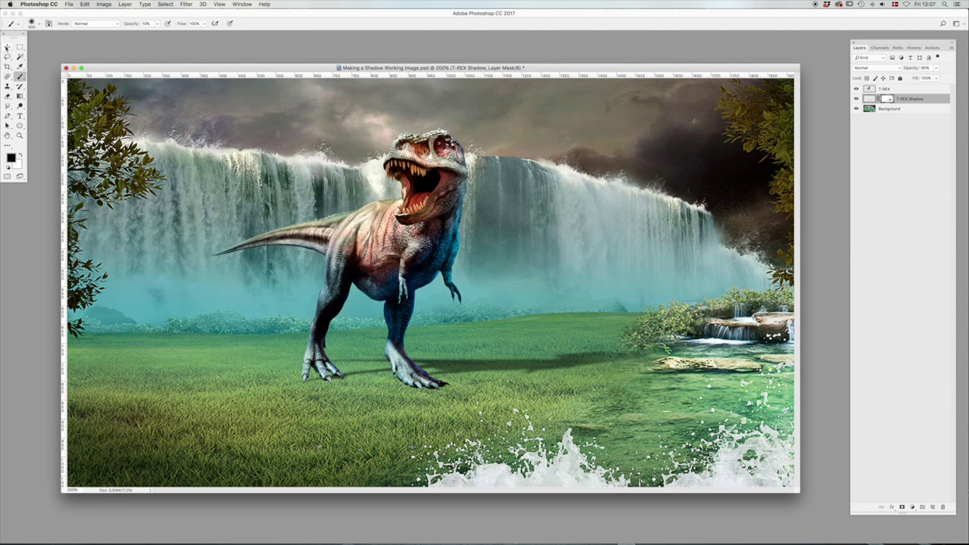
- Smudge the edges of the shadow near the front foot with the Smudge tool, working on the layer image instead of its mask
{"action": "left_click", "coordinate": [7, 48]}
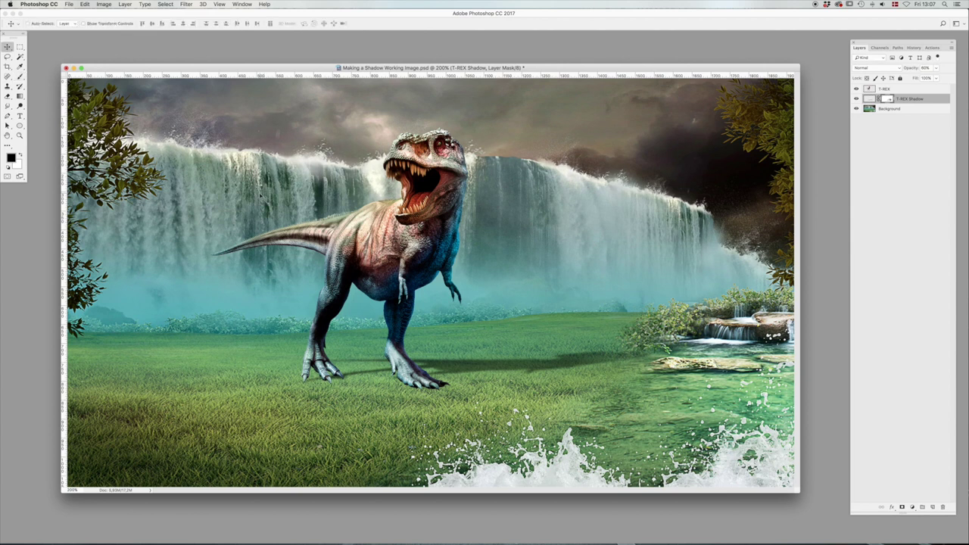
{"action": "left_click", "coordinate": [8, 107]}
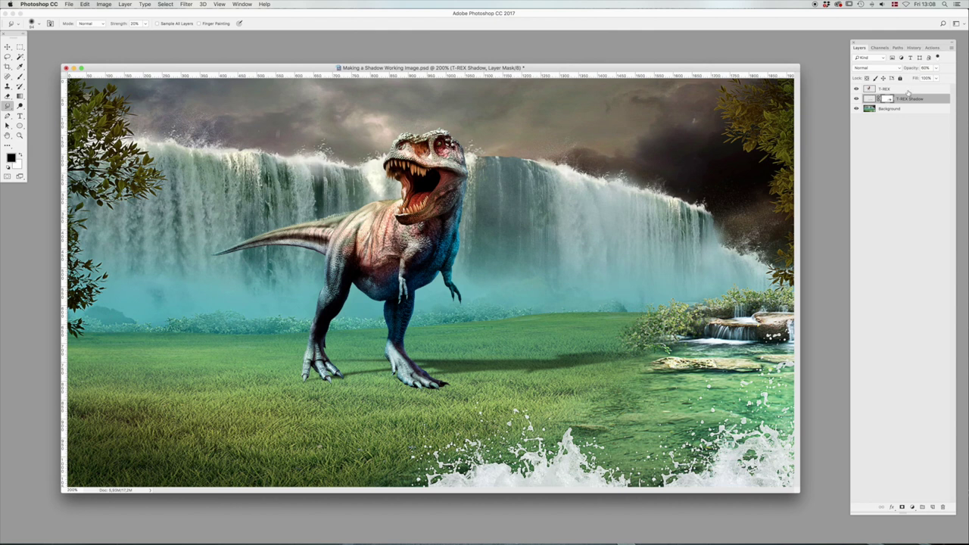
{"action": "left_click", "coordinate": [869, 99]}
{"action": "mouse_move", "coordinate": [458, 368]}
{"action": "left_mouse_down"}
{"action": "mouse_move", "coordinate": [439, 379]}
{"action": "mouse_move", "coordinate": [445, 373]}
{"action": "left_mouse_up"}
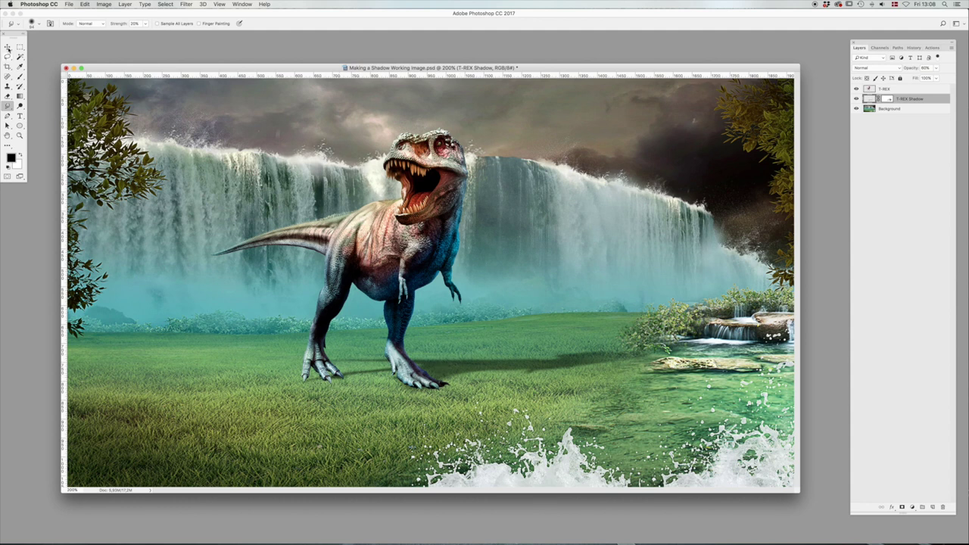
{"action": "left_click", "coordinate": [7, 48]}
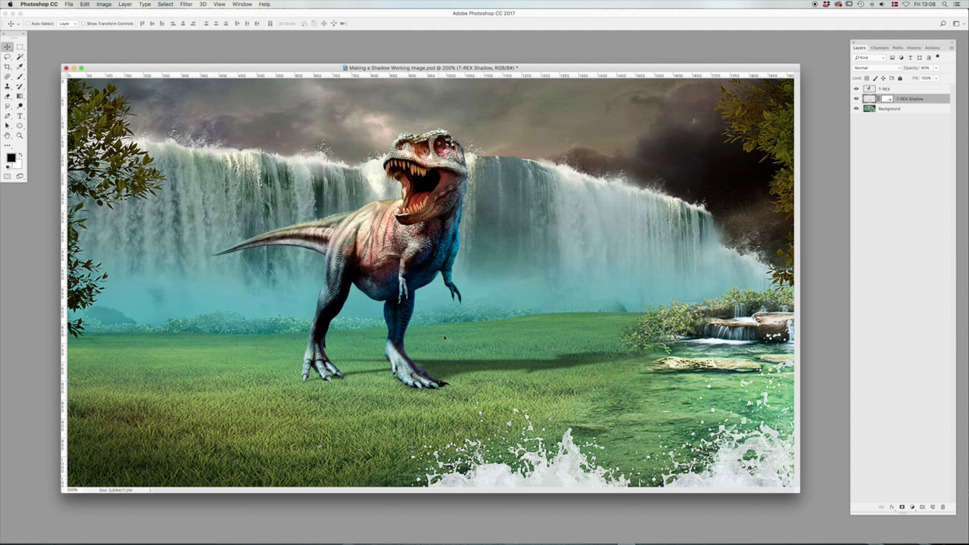
- Smudge the middle and far parts of the shadow into a softer, irregular shape with a 300 px Smudge brush
{"action": "key", "text": "r"}
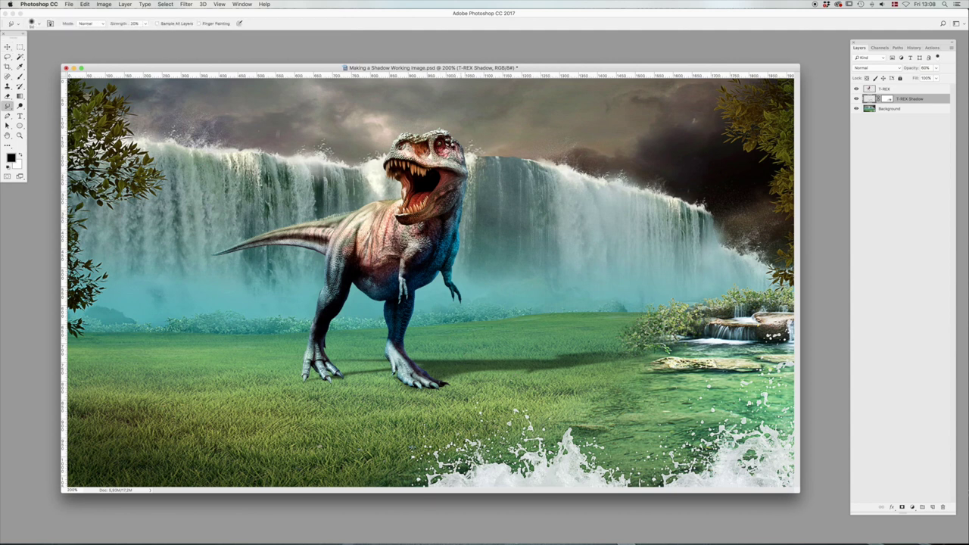
{"action": "right_click", "coordinate": [484, 303]}
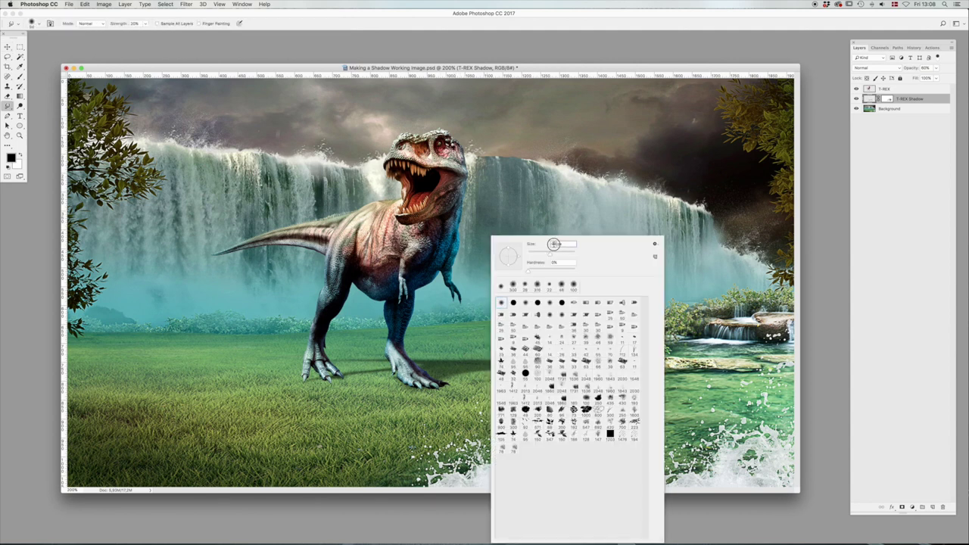
{"action": "type", "text": "300"}
{"action": "key", "text": "Return"}
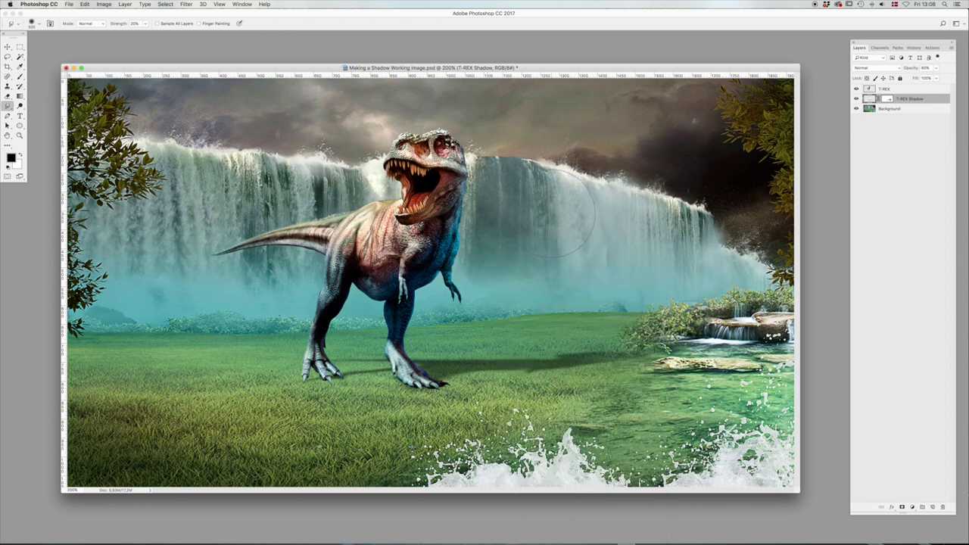
{"action": "mouse_move", "coordinate": [538, 370]}
{"action": "left_mouse_down"}
{"action": "mouse_move", "coordinate": [539, 359]}
{"action": "mouse_move", "coordinate": [476, 361]}
{"action": "left_mouse_up"}
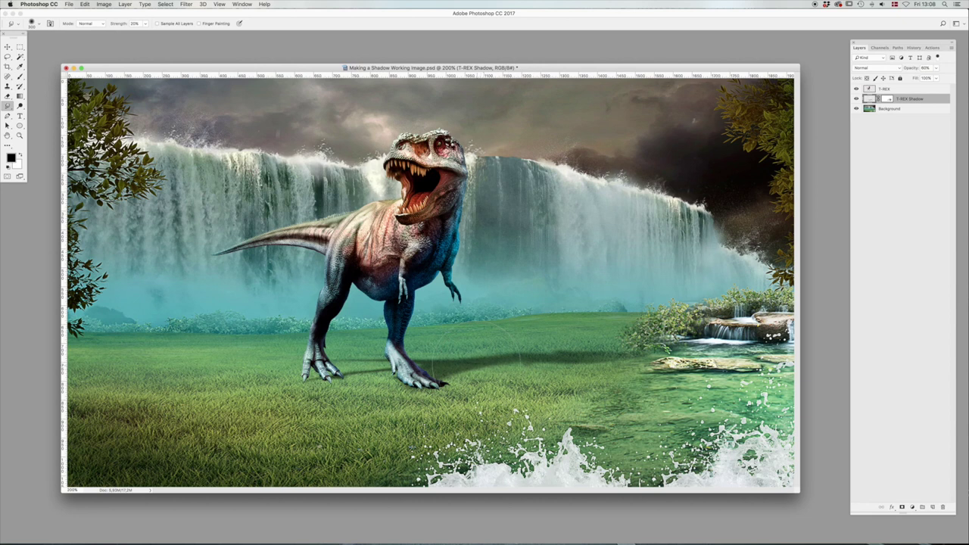
{"action": "left_click_drag", "start_coordinate": [595, 355], "coordinate": [596, 362]}
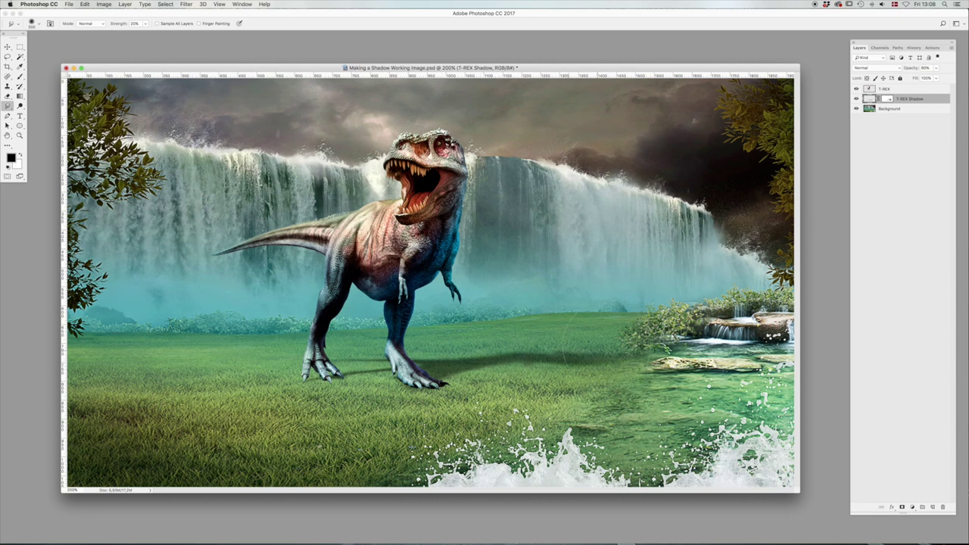
- Smudge the middle of the cast shadow beside the front foot to soften its shape, and check the composite at 100%
{"action": "left_click_drag", "start_coordinate": [511, 356], "coordinate": [513, 369]}
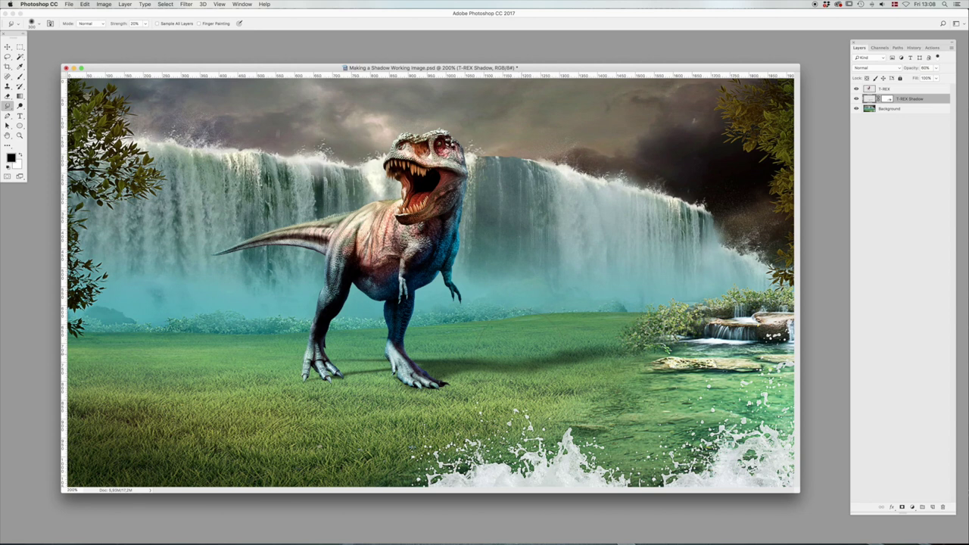
{"action": "double_click", "coordinate": [19, 136]}
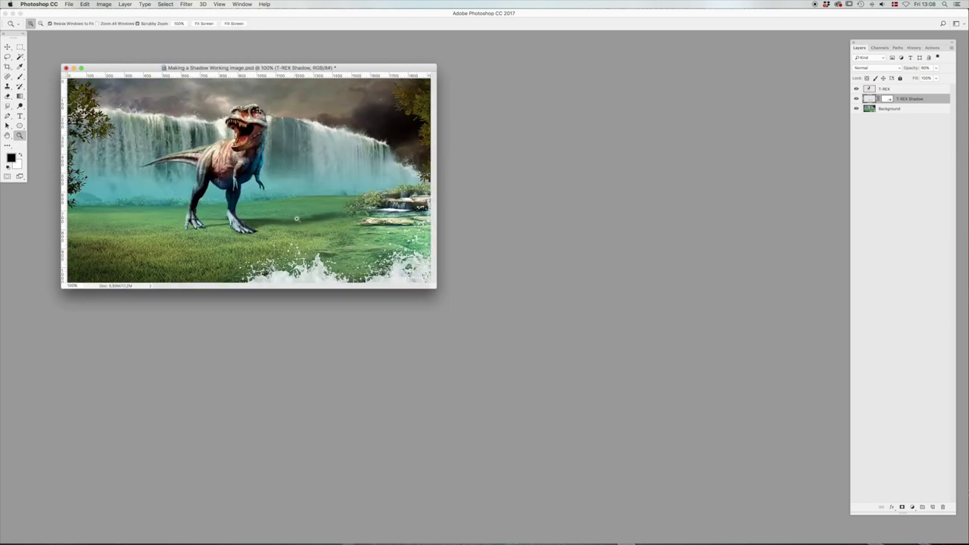
{"action": "left_click", "coordinate": [295, 220], "text": "alt"}
{"action": "left_click", "coordinate": [211, 176]}
{"action": "left_click", "coordinate": [211, 174]}
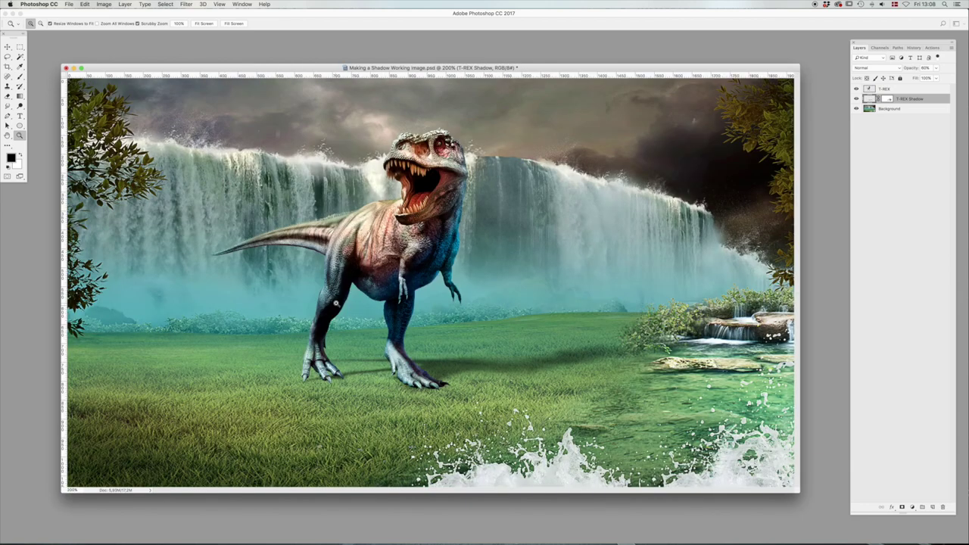
- Add a layer mask to the T-REX layer
{"action": "key", "text": "v"}
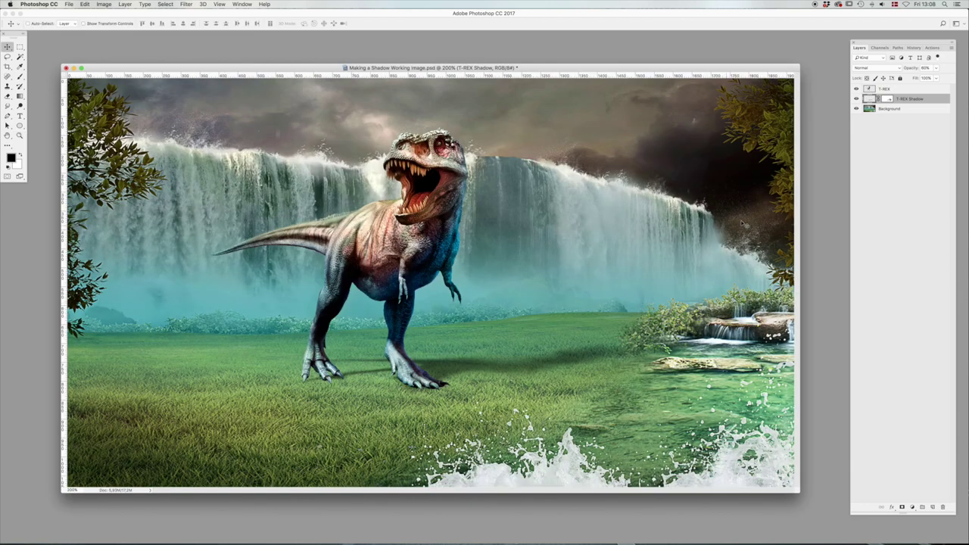
{"action": "left_click", "coordinate": [903, 89]}
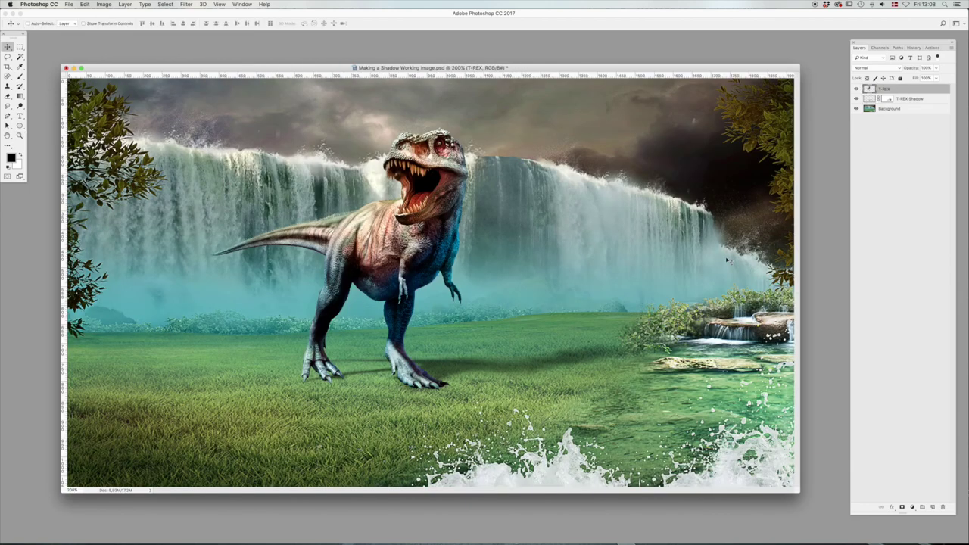
{"action": "left_click", "coordinate": [901, 506]}
- Blend the underside of the front foot's toes into the grass on the T-REX mask with a soft 30 px black brush at 100% opacity
{"action": "key", "text": "b"}
{"action": "scroll", "coordinate": [461, 378], "scroll_direction": "up", "scroll_amount": 3}
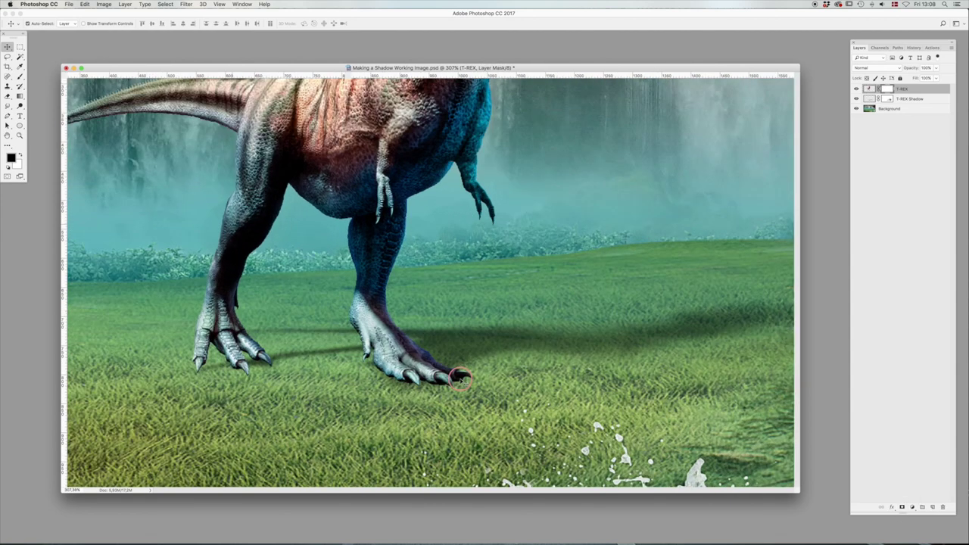
{"action": "scroll", "coordinate": [461, 379], "scroll_direction": "up", "scroll_amount": 5}
{"action": "key", "text": "b"}
{"action": "right_click", "coordinate": [425, 271]}
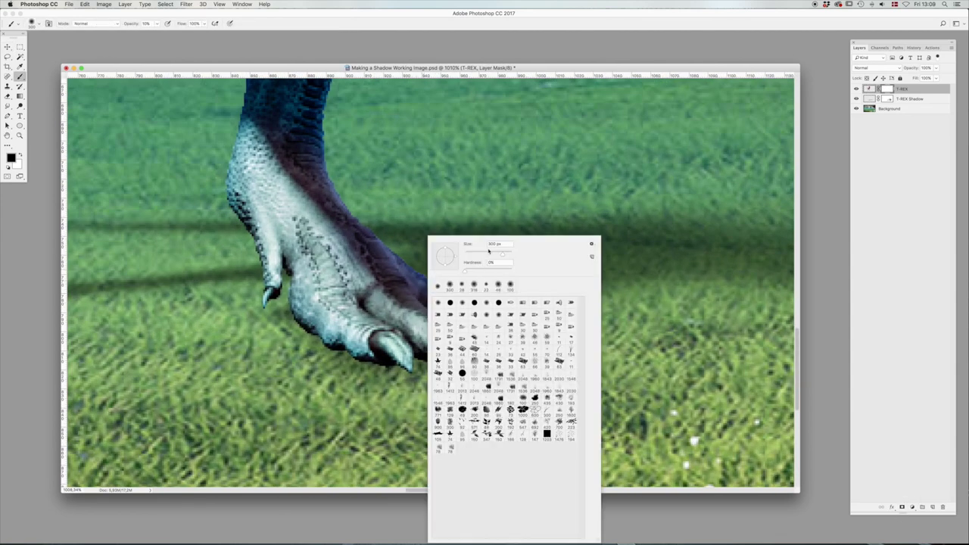
{"action": "mouse_move", "coordinate": [489, 252]}
{"action": "left_mouse_down"}
{"action": "mouse_move", "coordinate": [471, 254]}
{"action": "mouse_move", "coordinate": [465, 271]}
{"action": "left_mouse_up"}
{"action": "left_click", "coordinate": [547, 69]}
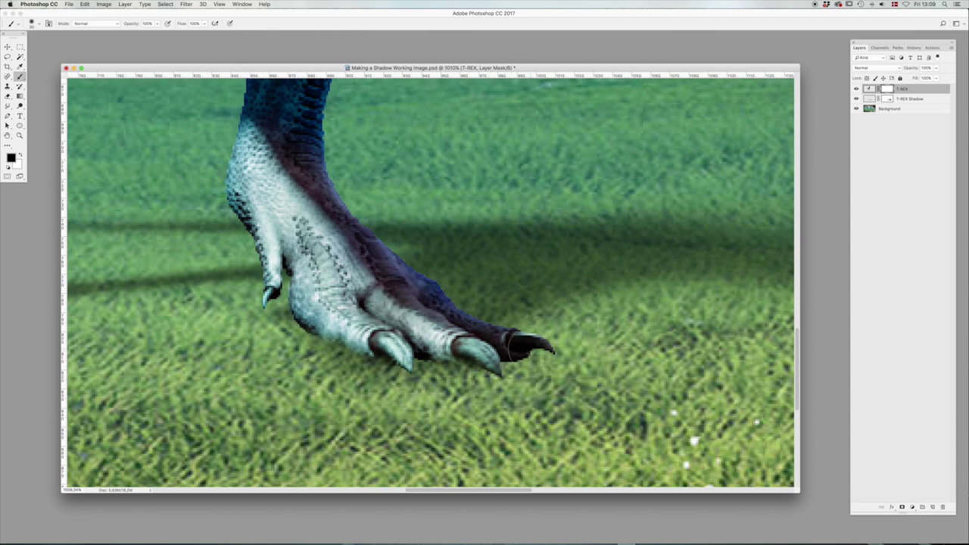
- Lasso the grass around the front foot's outer toe, hide the selection edges, and mask the toe's underside without affecting the middle claw
{"action": "key", "text": "l"}
{"action": "mouse_move", "coordinate": [573, 280]}
{"action": "left_mouse_down"}
{"action": "mouse_move", "coordinate": [417, 244]}
{"action": "mouse_move", "coordinate": [462, 321]}
{"action": "mouse_move", "coordinate": [501, 353]}
{"action": "left_mouse_up"}
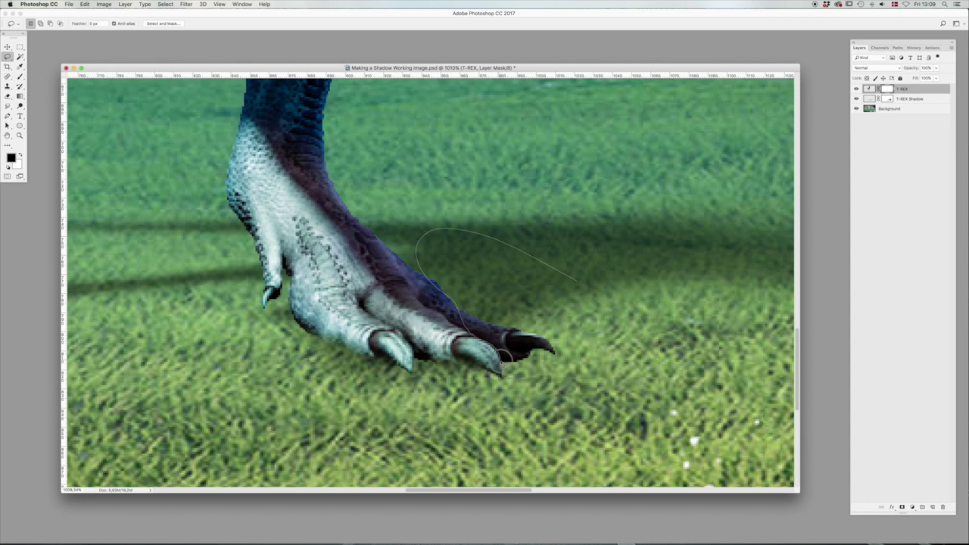
{"action": "mouse_move", "coordinate": [501, 364]}
{"action": "left_mouse_down"}
{"action": "mouse_move", "coordinate": [522, 389]}
{"action": "mouse_move", "coordinate": [683, 342]}
{"action": "mouse_move", "coordinate": [653, 294]}
{"action": "left_mouse_up"}
{"action": "key", "text": "super+h"}
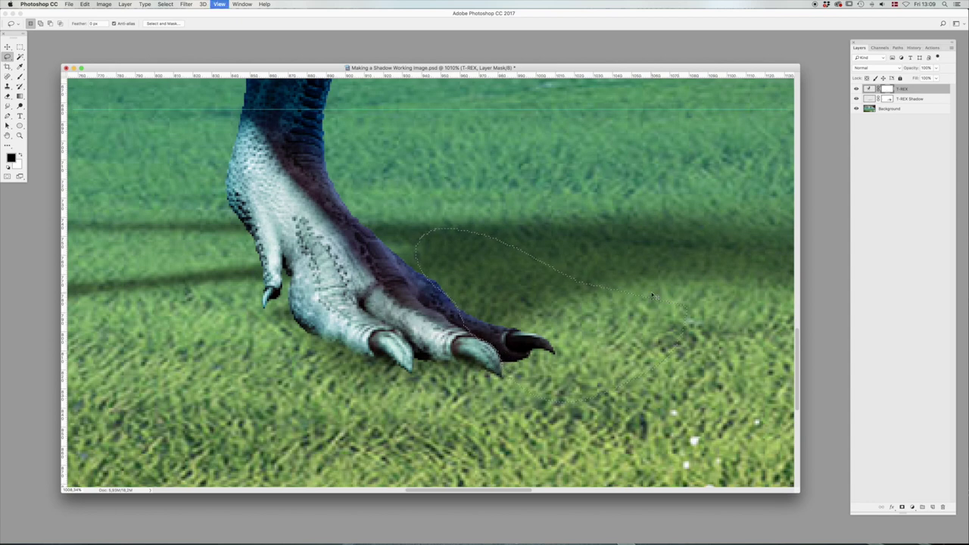
{"action": "key", "text": "super+h"}
{"action": "key", "text": "b"}
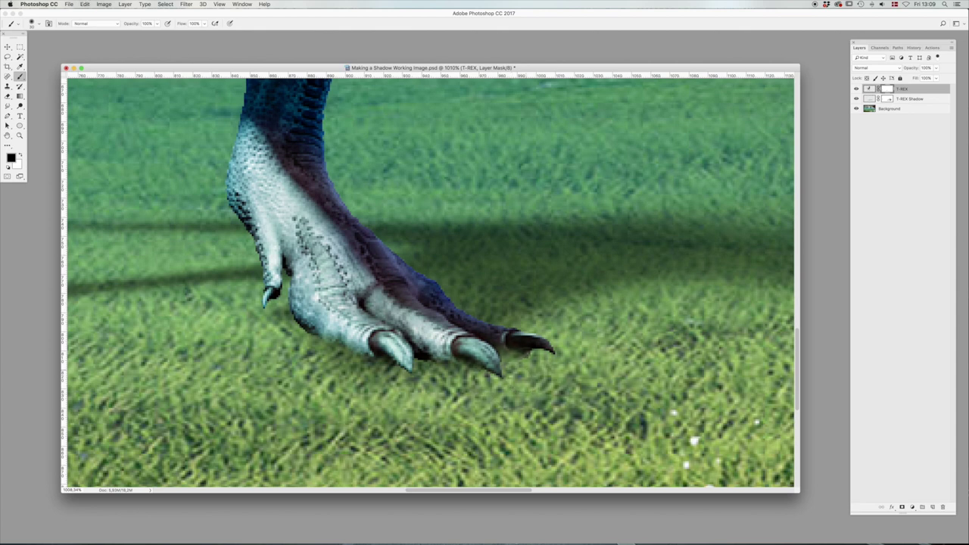
{"action": "key", "text": "x"}
{"action": "key", "text": "x"}
- Clear the selection and mask the hard lower edge of the rear foot's middle toe, using a smaller soft brush
{"action": "scroll", "coordinate": [384, 370], "scroll_direction": "left", "scroll_amount": 10}
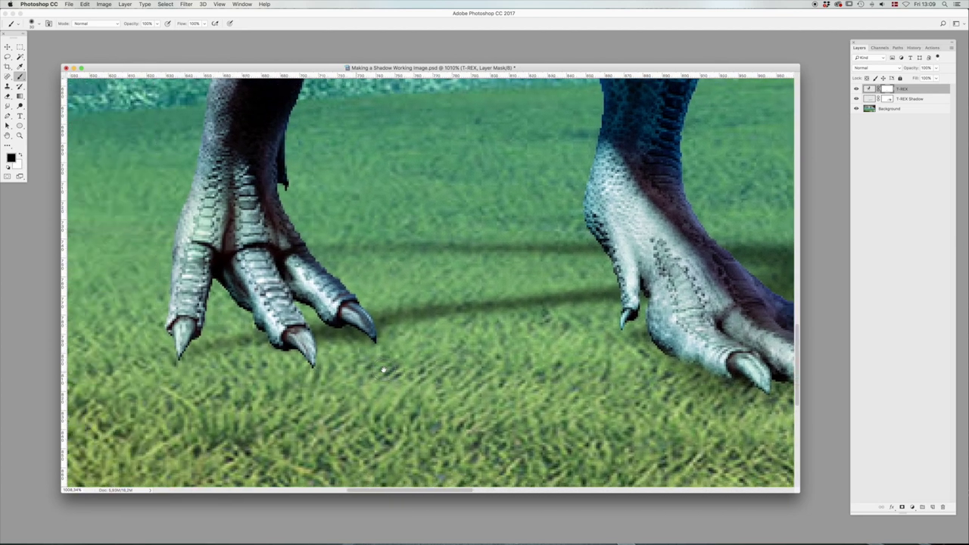
{"action": "scroll", "coordinate": [383, 370], "scroll_direction": "left", "scroll_amount": 5}
{"action": "key", "text": "super+d"}
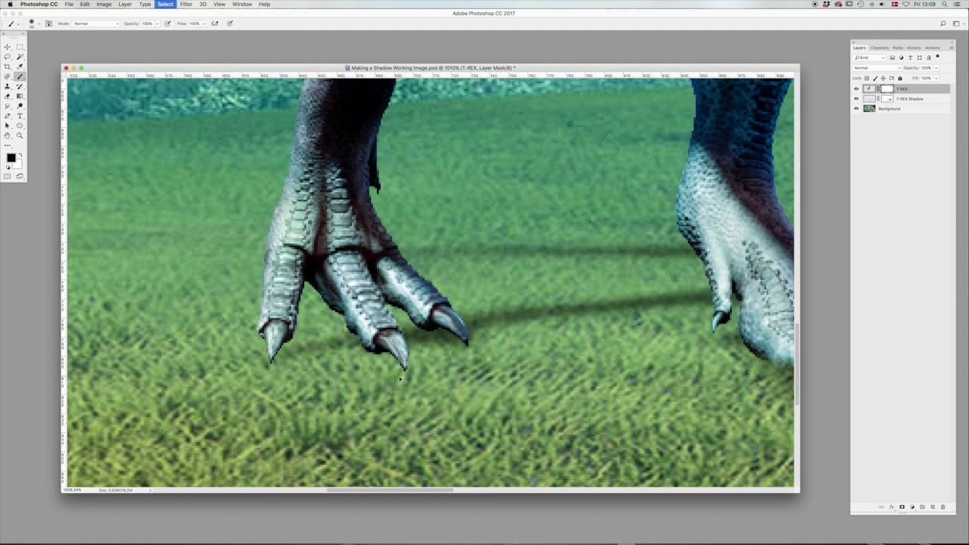
{"action": "mouse_move", "coordinate": [367, 352]}
{"action": "left_mouse_down"}
{"action": "mouse_move", "coordinate": [383, 352]}
{"action": "mouse_move", "coordinate": [348, 327]}
{"action": "left_mouse_up"}
{"action": "right_click", "coordinate": [445, 239]}
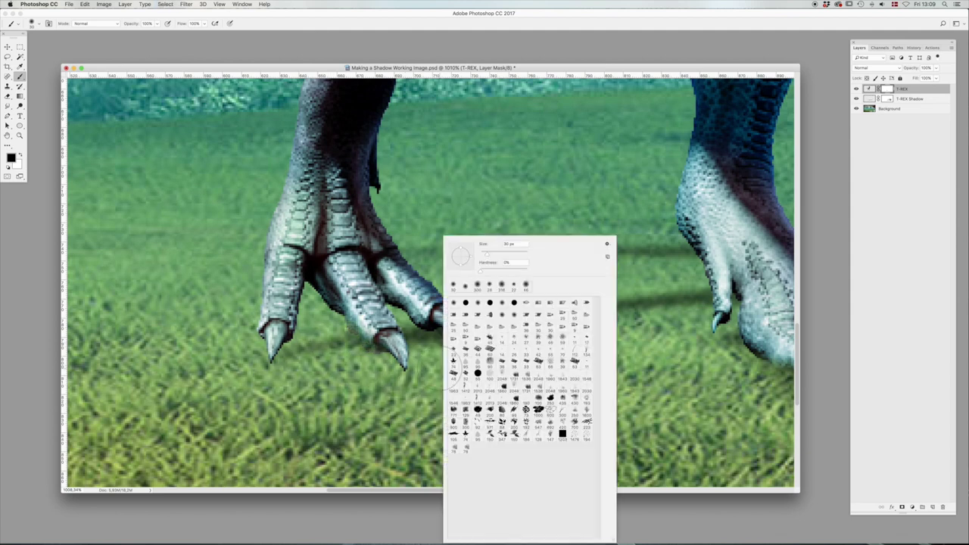
{"action": "left_click_drag", "start_coordinate": [484, 255], "coordinate": [482, 255]}
{"action": "key", "text": "Return"}
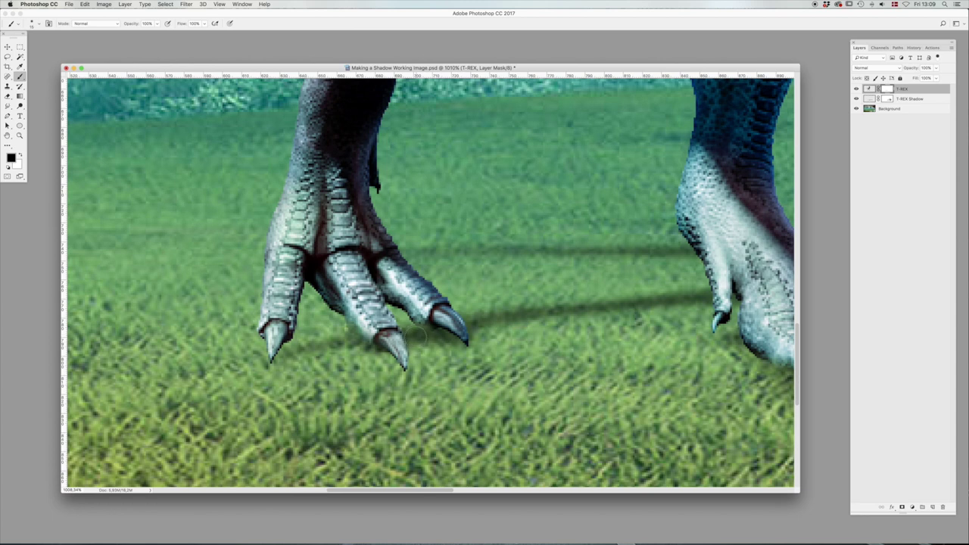
- Lasso the gap beside the rear foot's outer toe, hide the selection edges, and mask the toe's underside at reduced brush opacity
{"action": "key", "text": "l"}
{"action": "mouse_move", "coordinate": [426, 240]}
{"action": "left_mouse_down"}
{"action": "mouse_move", "coordinate": [382, 284]}
{"action": "mouse_move", "coordinate": [393, 310]}
{"action": "mouse_move", "coordinate": [521, 287]}
{"action": "mouse_move", "coordinate": [456, 233]}
{"action": "left_mouse_up"}
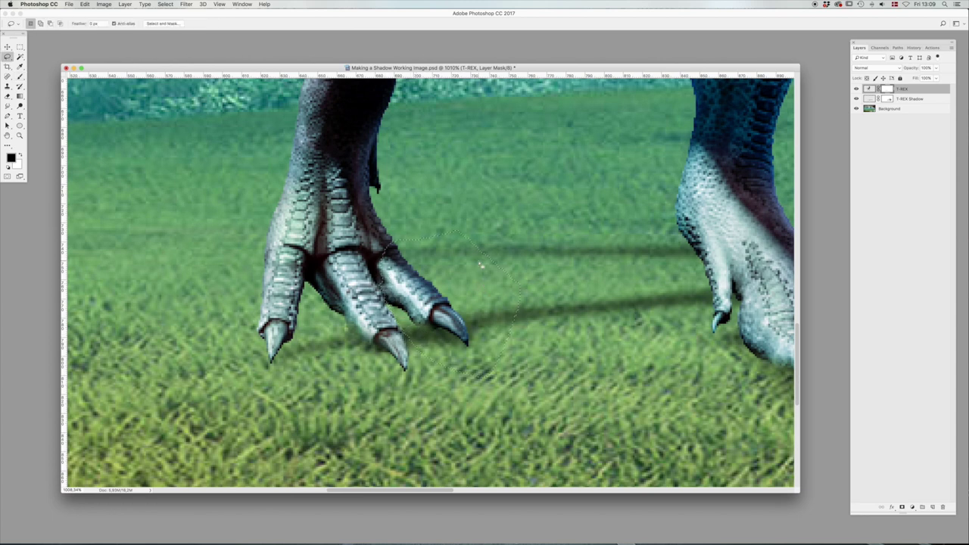
{"action": "mouse_move", "coordinate": [393, 301]}
{"action": "left_mouse_down"}
{"action": "mouse_move", "coordinate": [370, 278]}
{"action": "mouse_move", "coordinate": [454, 227]}
{"action": "left_mouse_up"}
{"action": "key", "text": "super+h"}
{"action": "key", "text": "super+h"}
{"action": "key", "text": "b"}
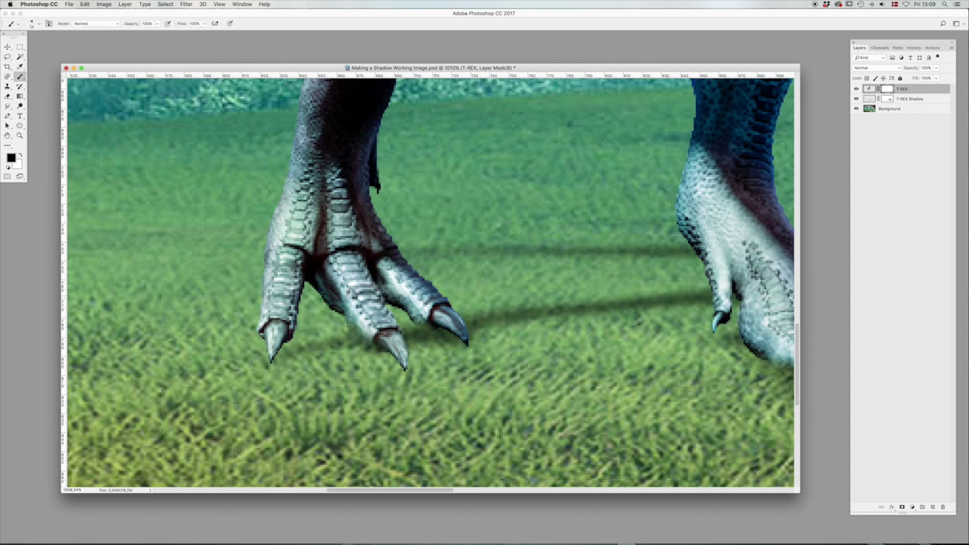
{"action": "key", "text": "5"}
{"action": "left_click_drag", "start_coordinate": [405, 309], "coordinate": [427, 322]}
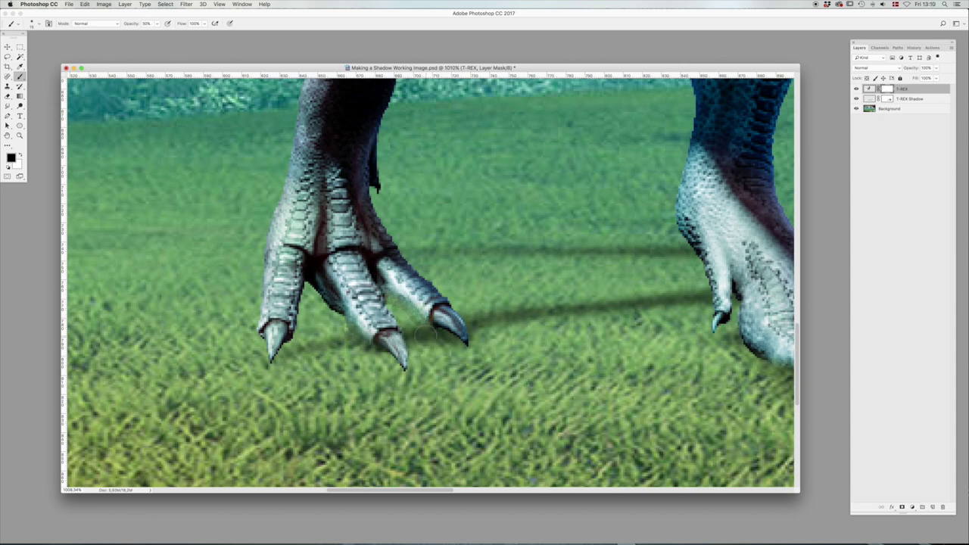
- Soften the rear foot's claw tips and outer edge on the mask with the black brush at 30% opacity, and check the whole composite
{"action": "key", "text": "3"}
{"action": "key", "text": "x"}
{"action": "key", "text": "x"}
{"action": "mouse_move", "coordinate": [290, 340]}
{"action": "left_mouse_down"}
{"action": "mouse_move", "coordinate": [294, 332]}
{"action": "mouse_move", "coordinate": [266, 347]}
{"action": "mouse_move", "coordinate": [270, 357]}
{"action": "left_mouse_up"}
{"action": "left_click", "coordinate": [405, 369]}
{"action": "left_click", "coordinate": [468, 346]}
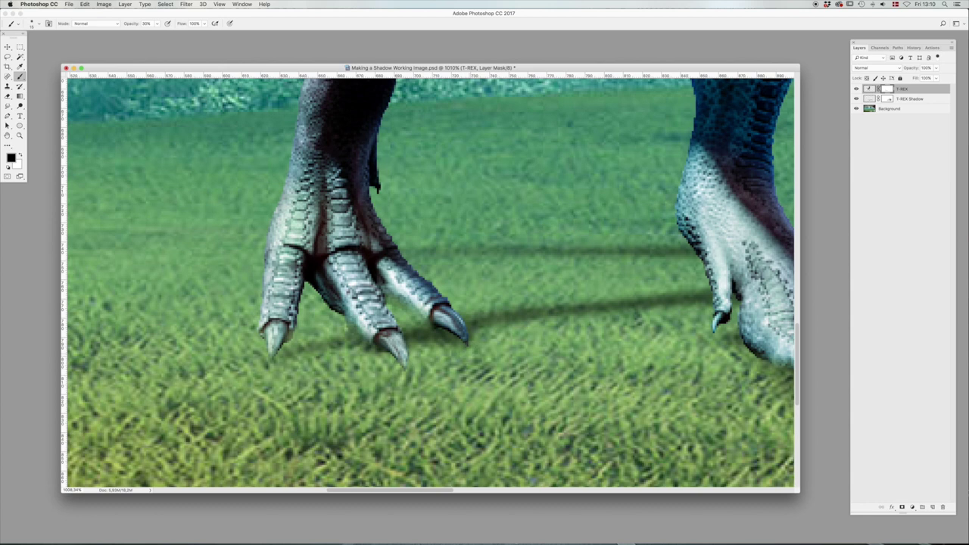
{"action": "left_click", "coordinate": [260, 327]}
{"action": "double_click", "coordinate": [20, 136]}
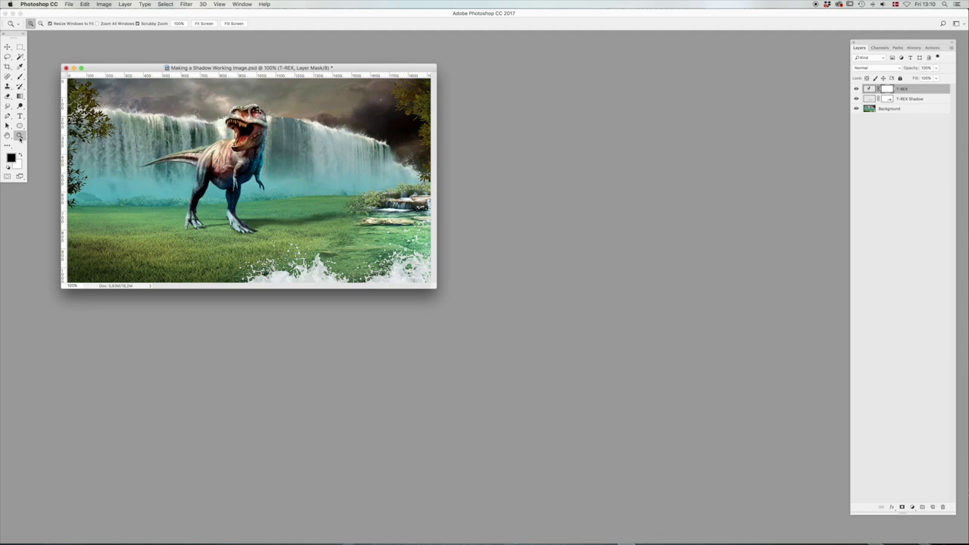
{"action": "left_click", "coordinate": [229, 190]}
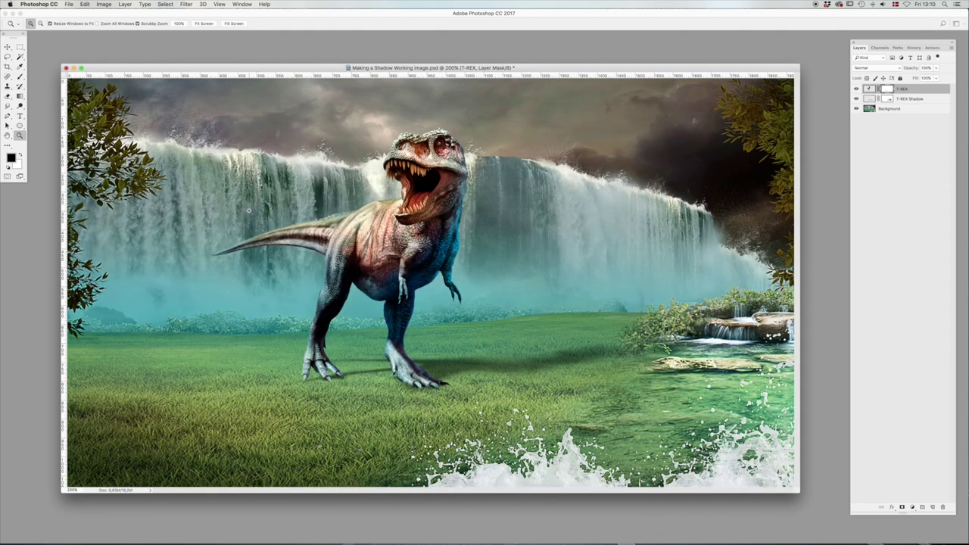